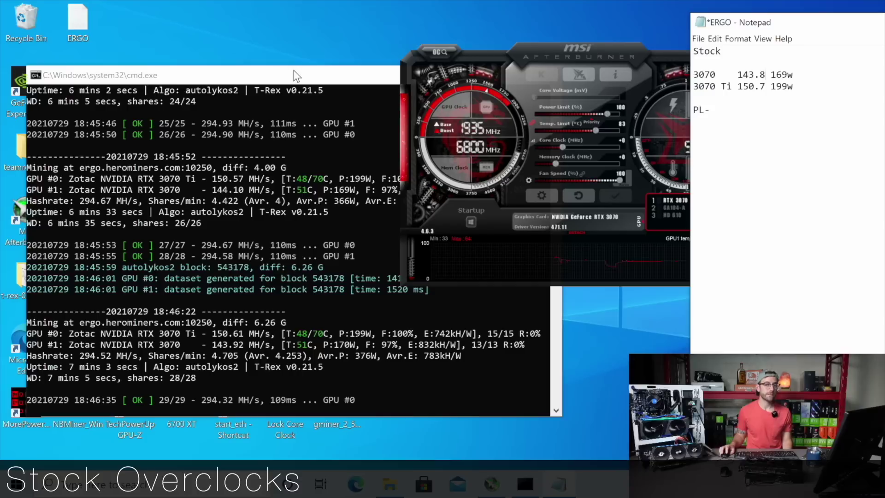
Compare the miner's stock hashrate and power readings with the clock settings and the recorded stock notes.
left_click(294, 72)
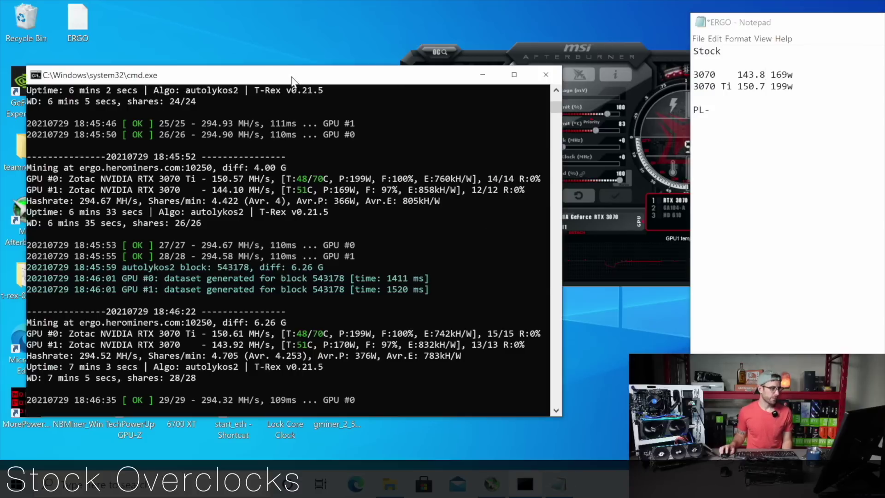
left_click(605, 51)
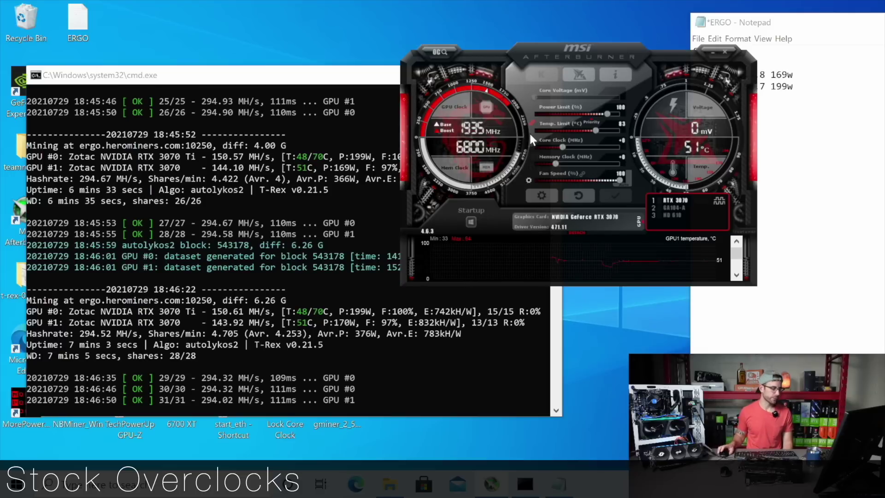
left_click(788, 260)
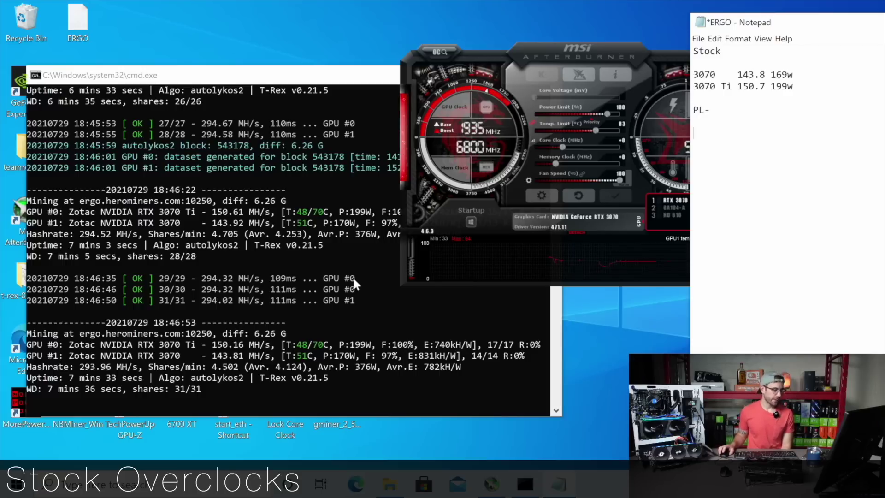
left_click(359, 310)
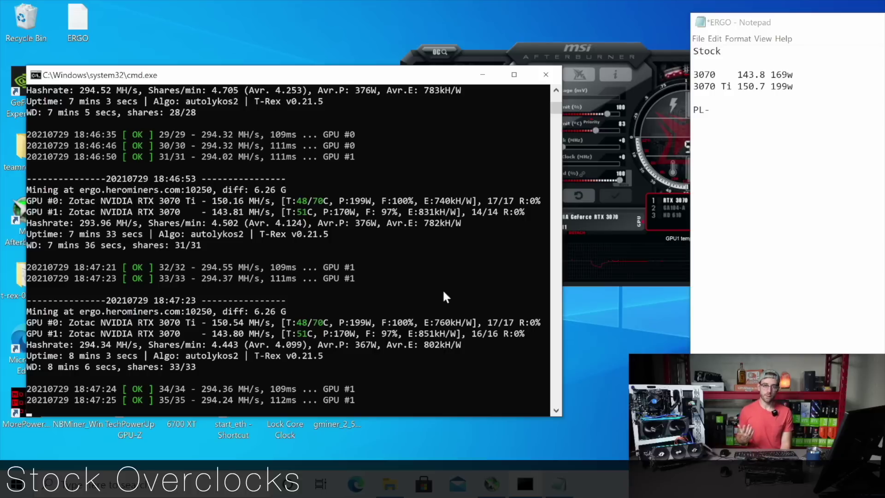
Set the RTX 3070's power limit to 90% in MSI Afterburner and apply it.
left_click(592, 44)
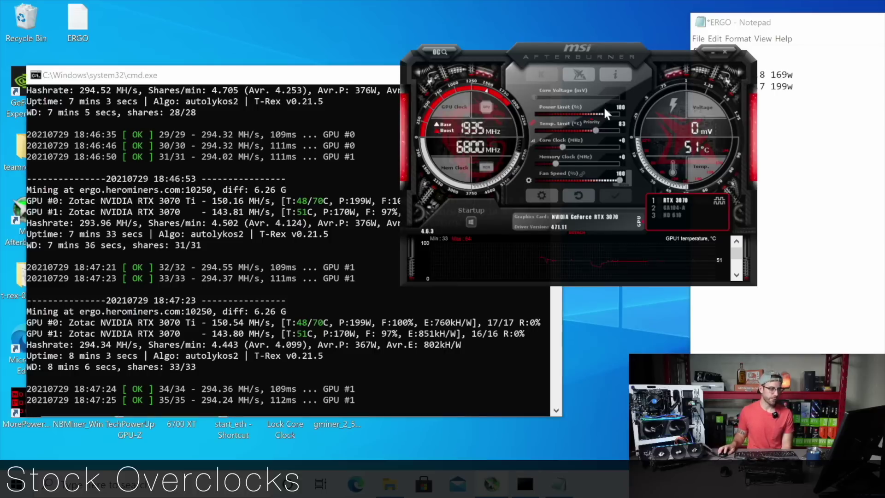
key("Left")
key("Left")
key("Left")
key("Left")
key("Left")
key("Left")
key("Left")
key("Left")
key("Left")
key("Left")
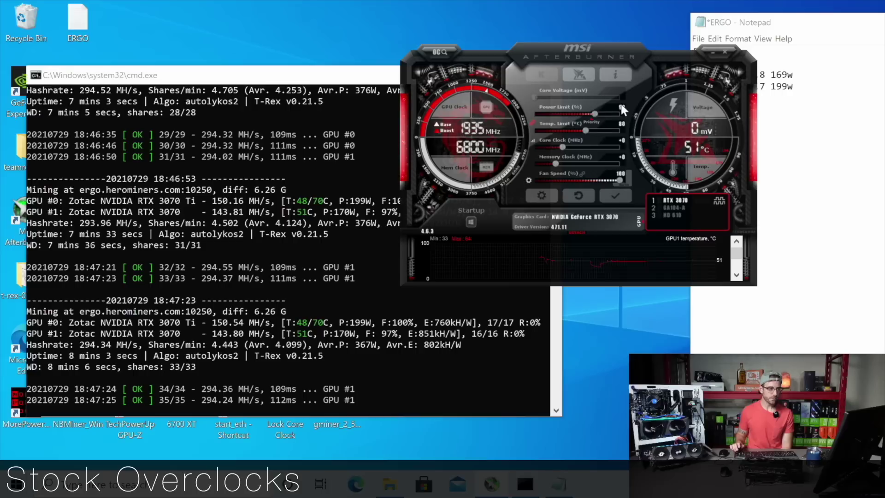
left_click(612, 198)
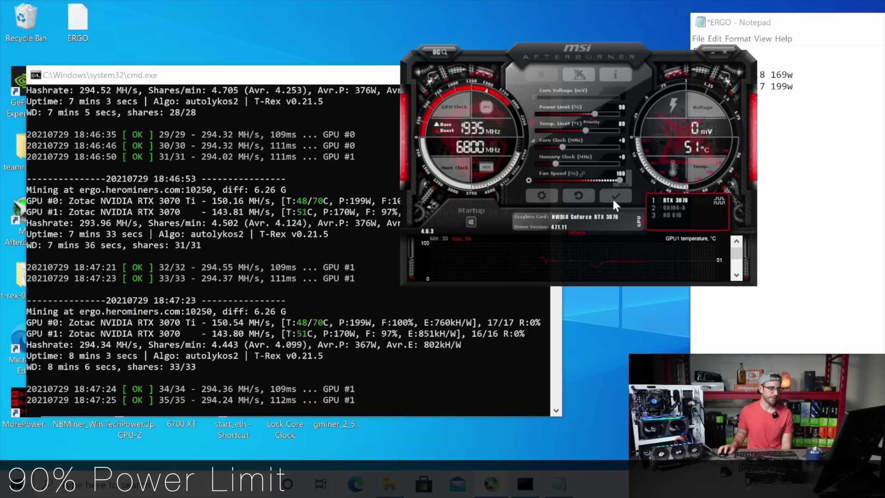
Select the RTX 3070 Ti (GA104-A) and apply a 90% power limit to it.
left_click(675, 206)
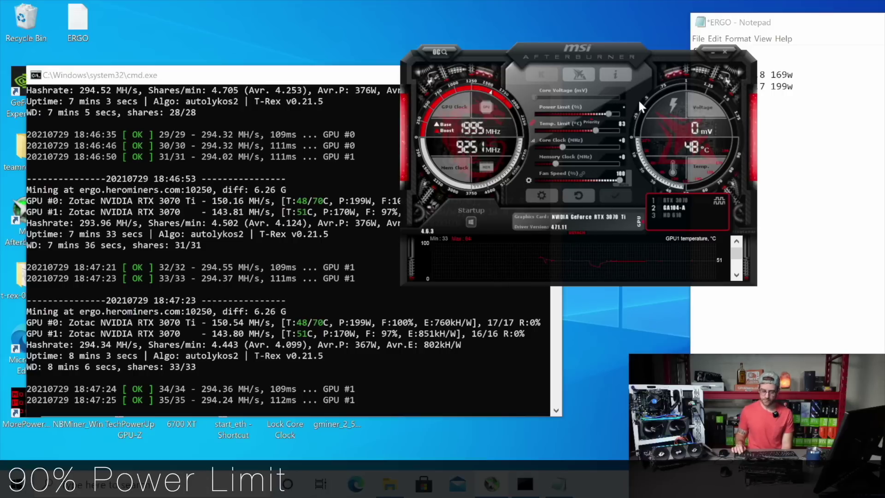
key("Left")
key("Left")
key("Left")
key("Left")
key("Left")
key("Left")
key("Left")
key("Left")
key("Left")
key("Left")
left_click(615, 198)
Check the miner console's hashrate and wattage for both cards against the stock figures in the notes.
left_click(326, 287)
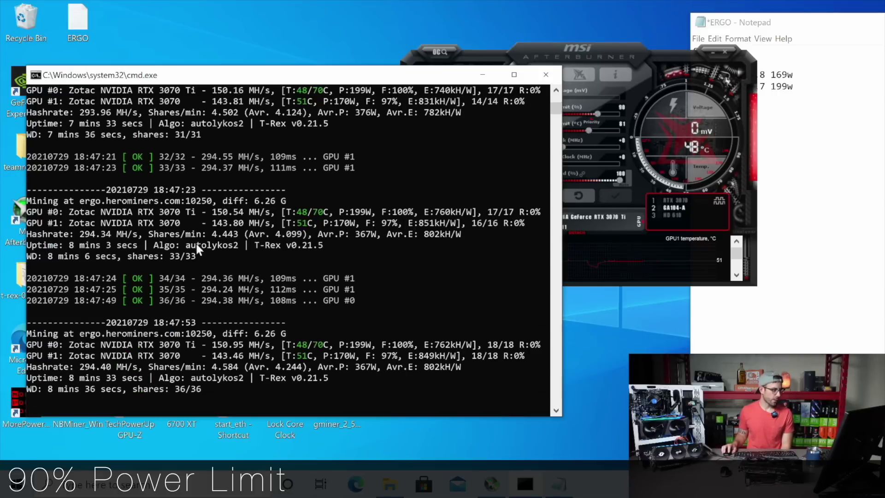
left_click(802, 189)
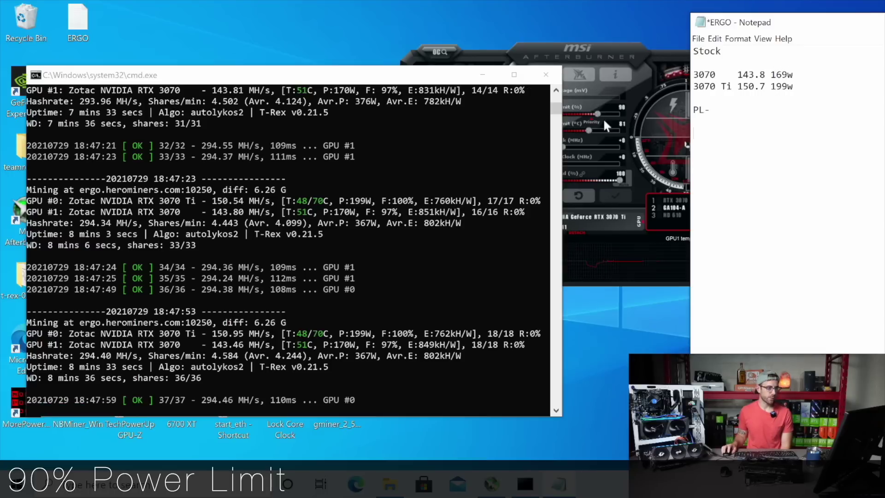
left_click(423, 279)
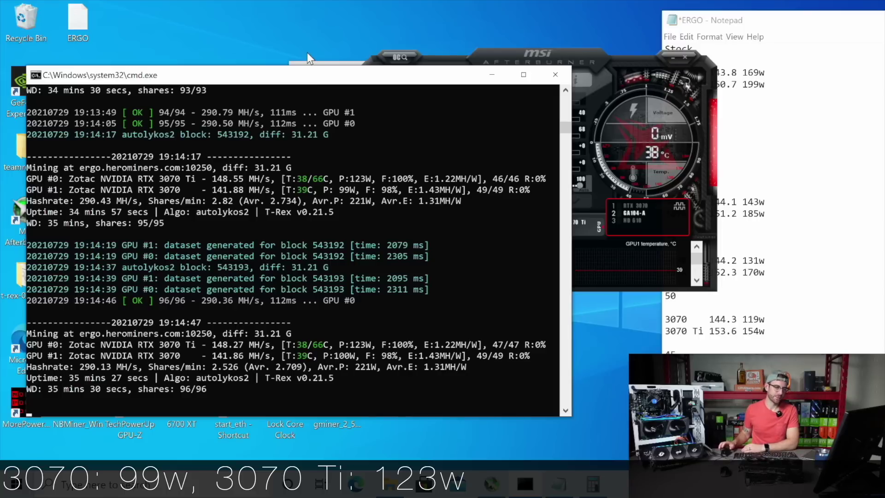
Review the ERGO notes in Notepad, examining the RTX 3070's stock wattage and the 90 to 70 power limit entries.
left_click(810, 32)
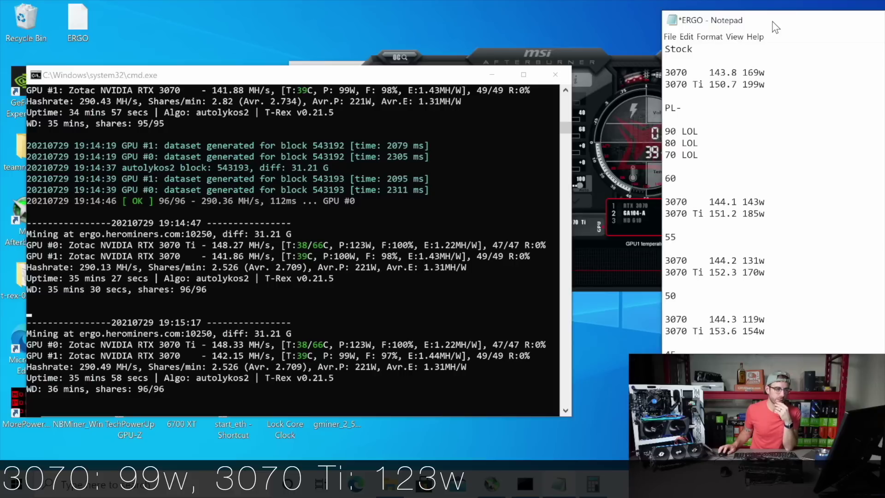
left_click_drag(778, 22, 755, 22)
left_click_drag(751, 72, 721, 74)
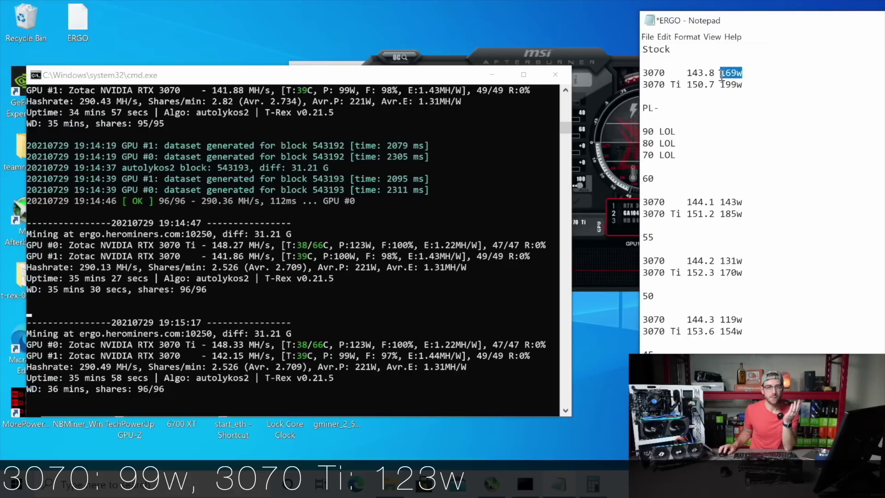
left_click(740, 72)
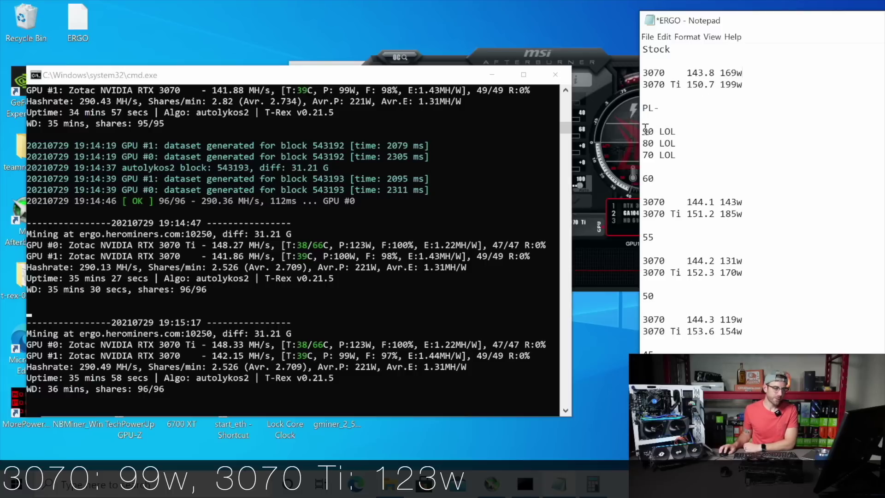
left_click_drag(643, 131, 648, 133)
left_click(643, 154)
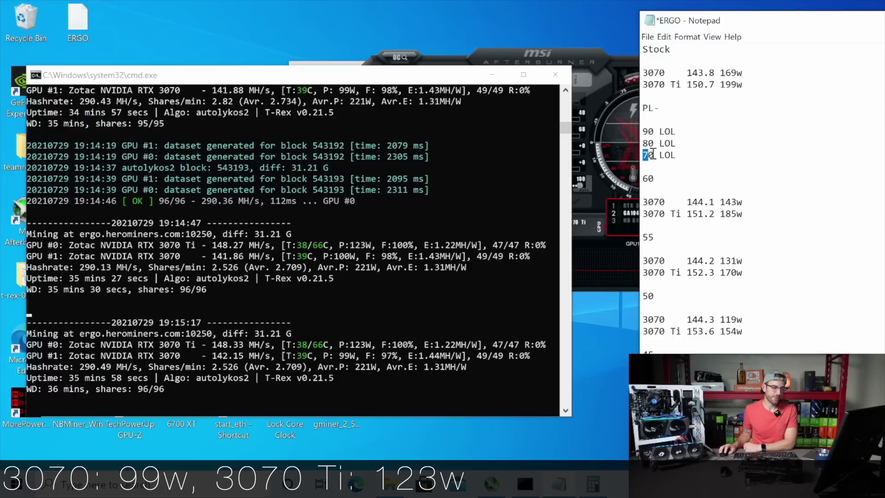
left_click(672, 135)
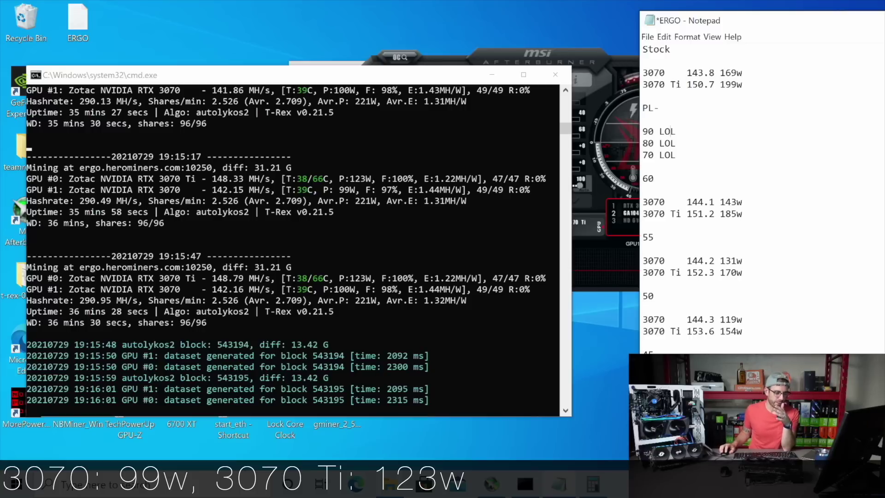
Inspect the power limit and clock settings of the RTX 3070 and the RTX 3070 Ti in MSI Afterburner alongside the notes.
left_click(588, 62)
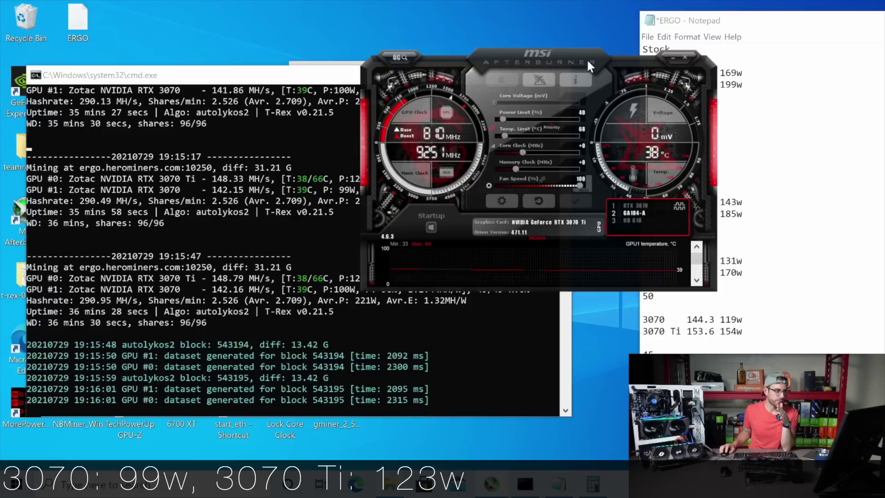
left_click(637, 205)
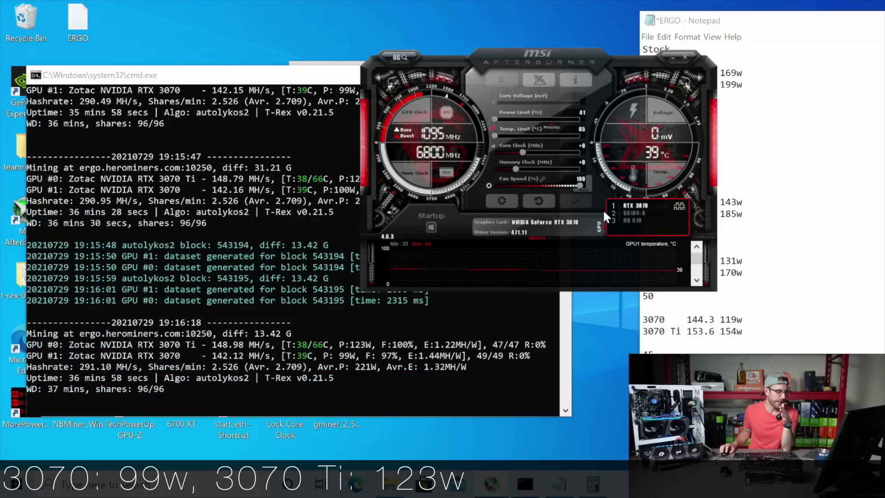
key("alt+Tab")
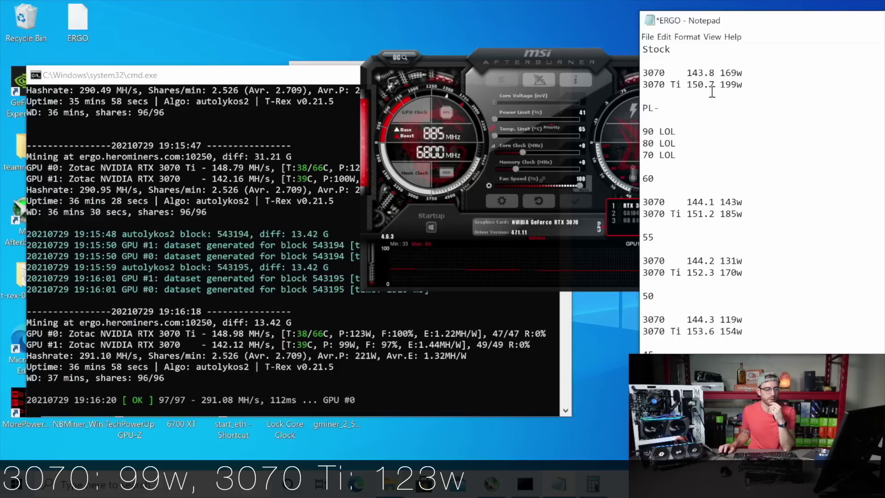
left_click(629, 212)
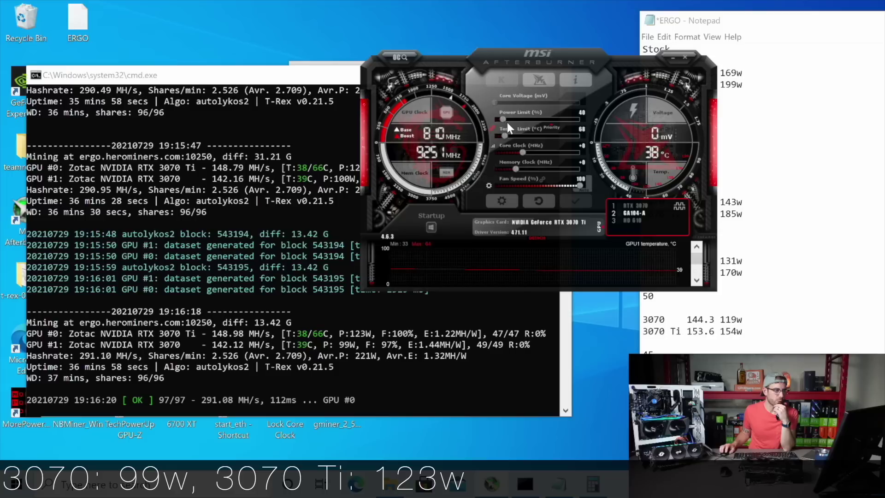
left_click(781, 271)
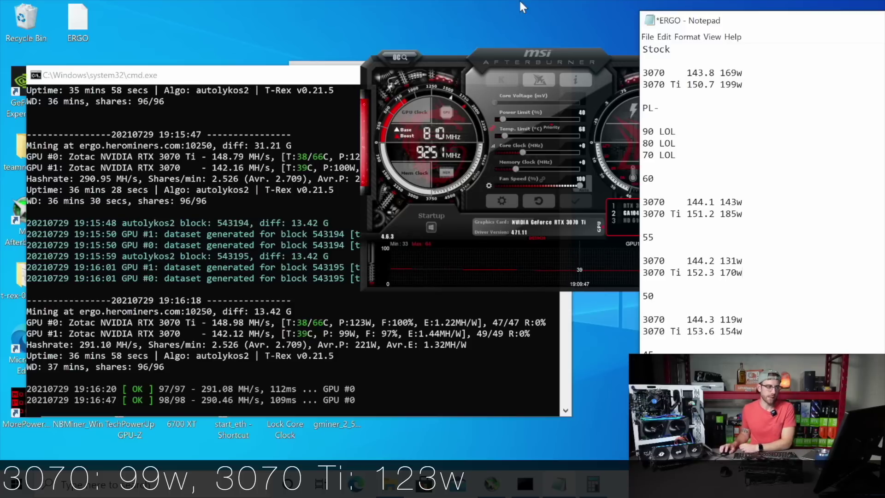
left_click(561, 69)
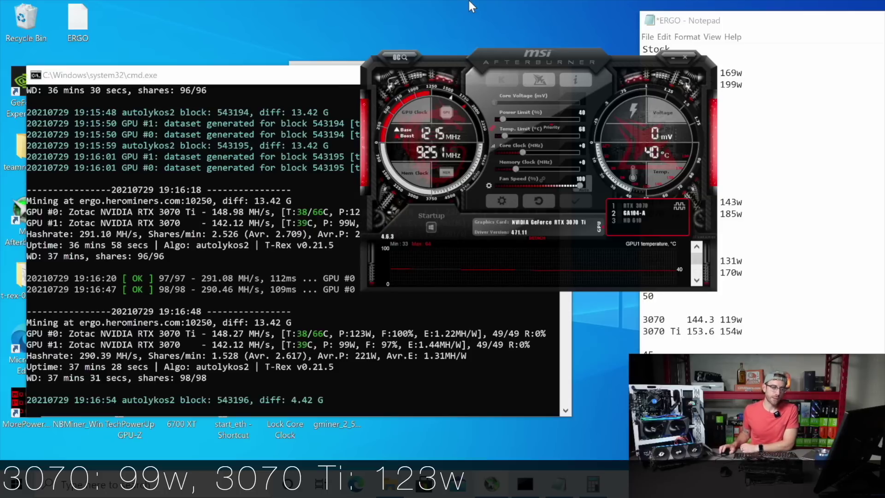
Reposition the Notepad and Afterburner windows to show more of the notes, and bring the miner console to the front.
left_click_drag(773, 20, 728, 10)
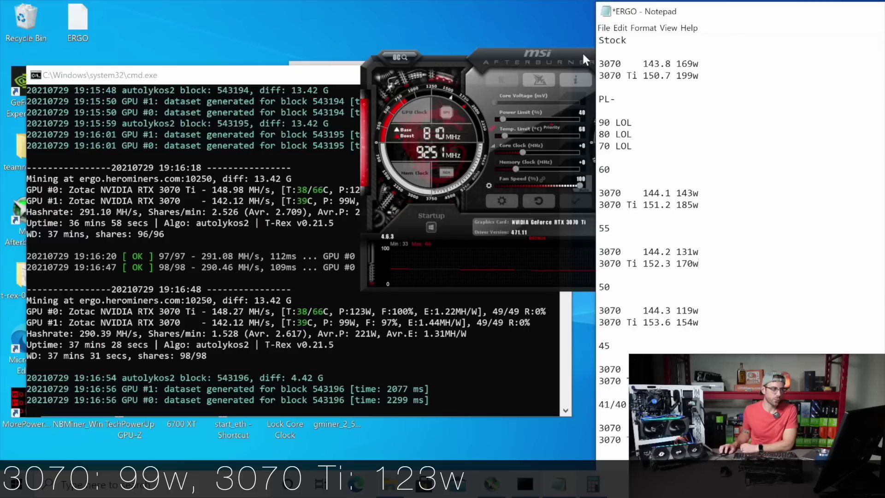
left_click_drag(583, 53, 544, 43)
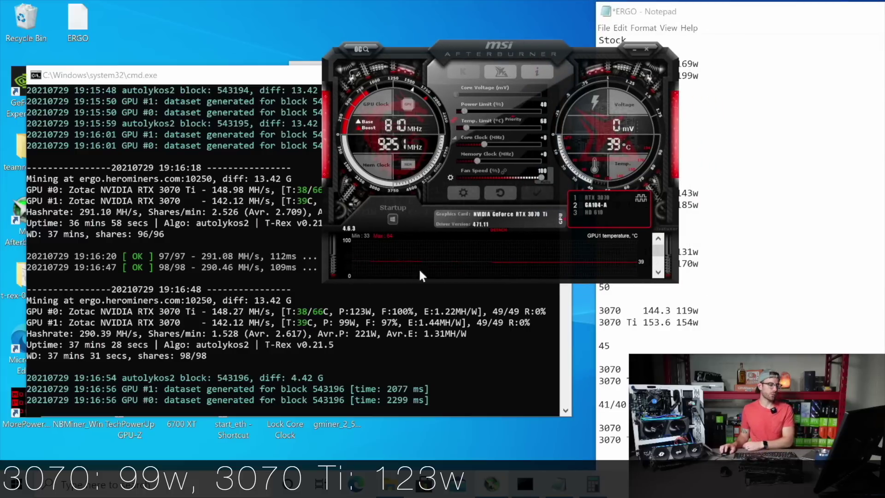
left_click(446, 347)
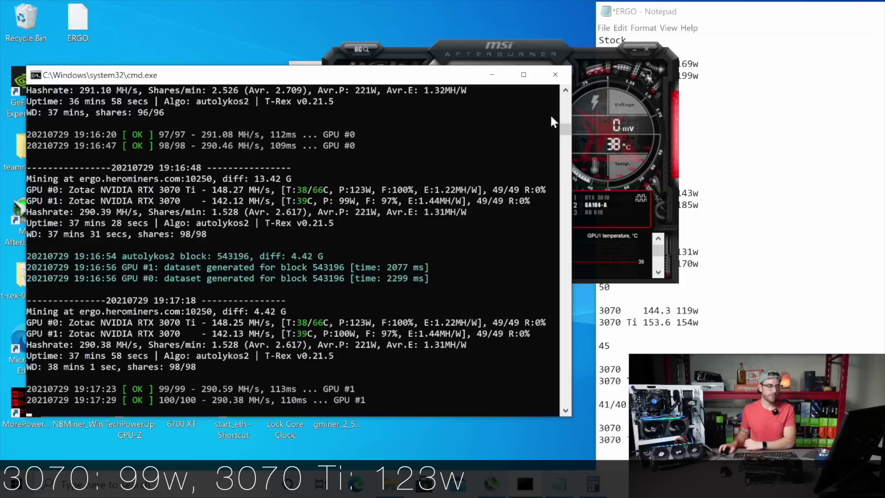
Select the RTX 3070 in MSI Afterburner and apply a core clock offset of +200 MHz.
left_click(546, 43)
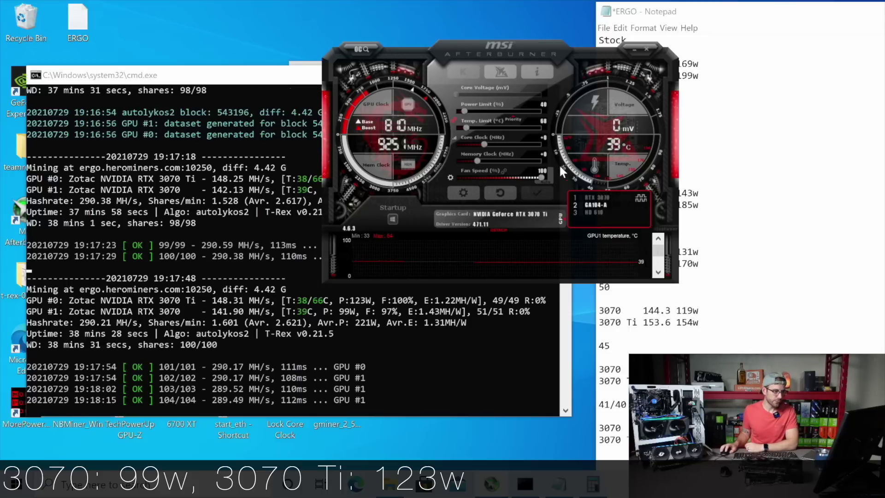
left_click(598, 197)
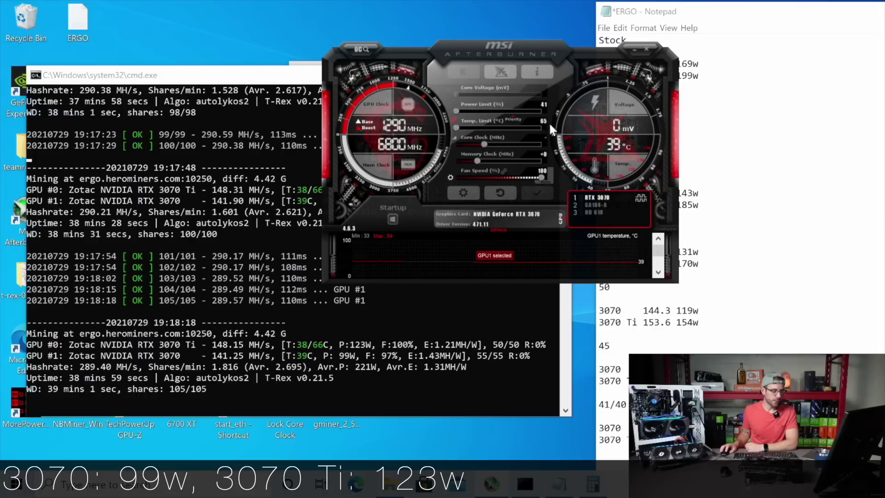
type("200")
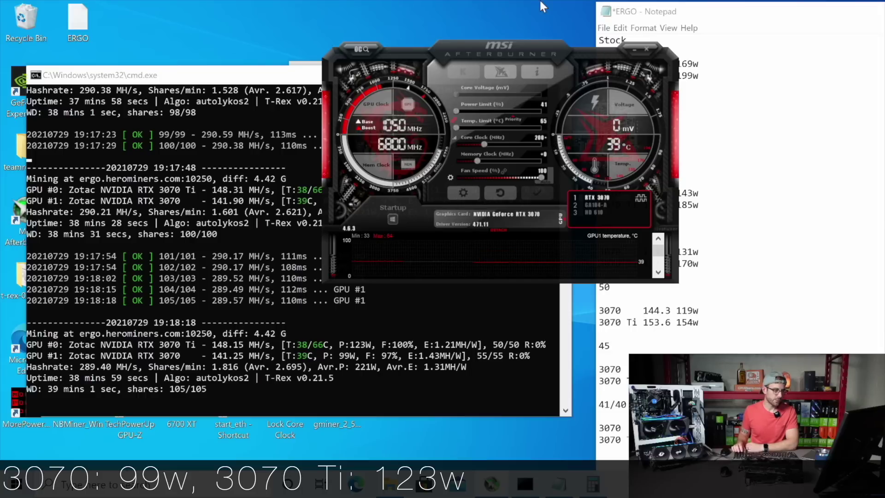
key("Return")
left_click(545, 190)
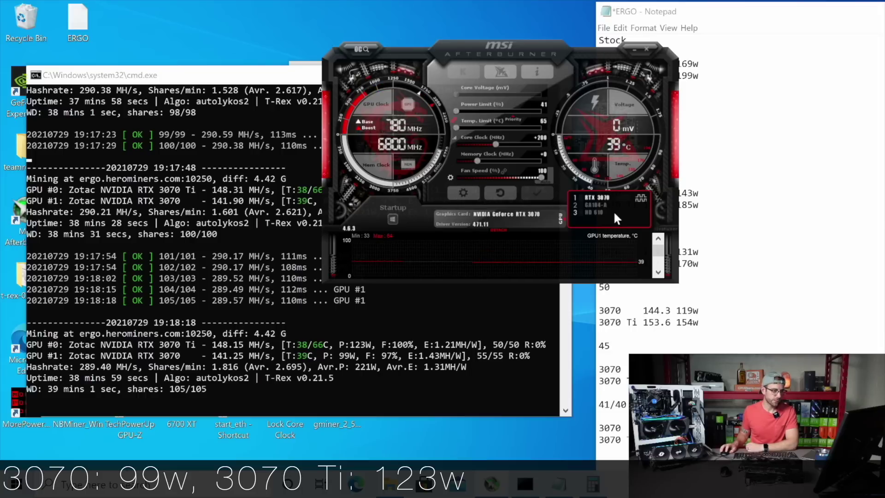
Select the RTX 3070 Ti (GA104-A) and apply a core clock offset of +200 MHz.
left_click(601, 205)
left_click(542, 137)
type("200")
key("Return")
left_click(536, 193)
Check the miner console for the effect of the core clock offset on both cards' hashrate and wattage.
left_click(498, 388)
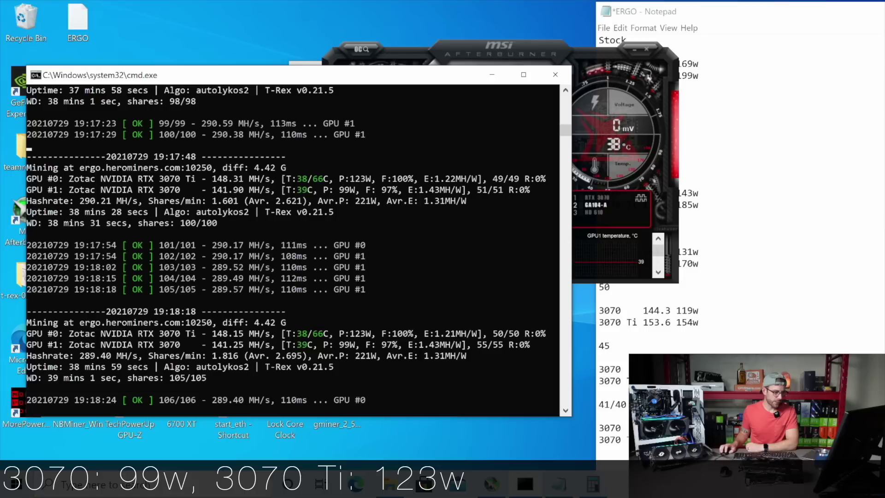
left_click_drag(550, 46, 566, 46)
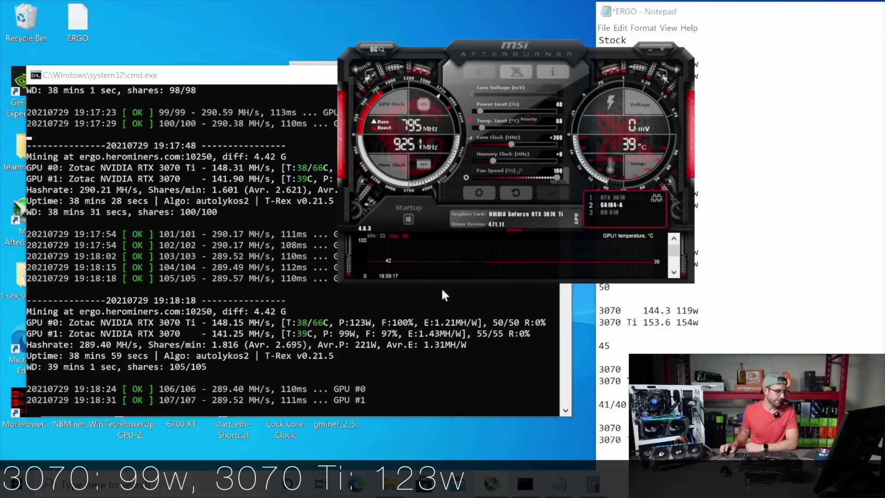
left_click(247, 343)
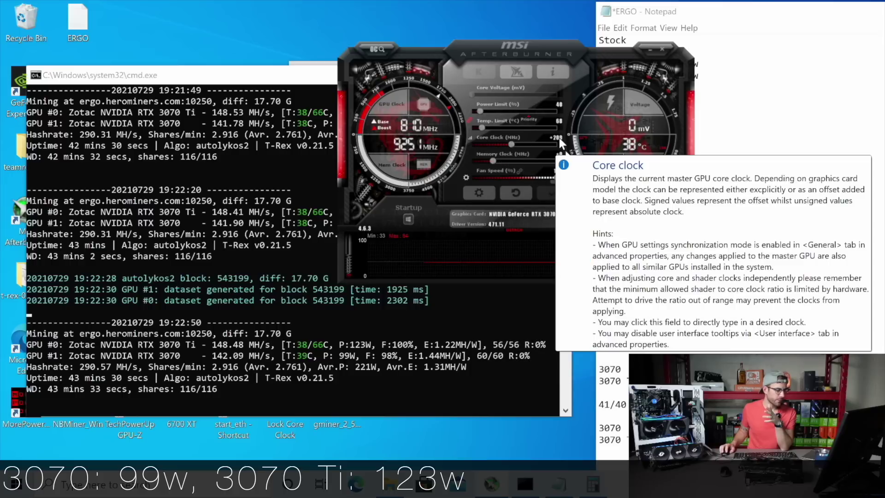
Lower the RTX 3070 Ti's core clock offset to -502 MHz and apply it.
left_click(559, 137)
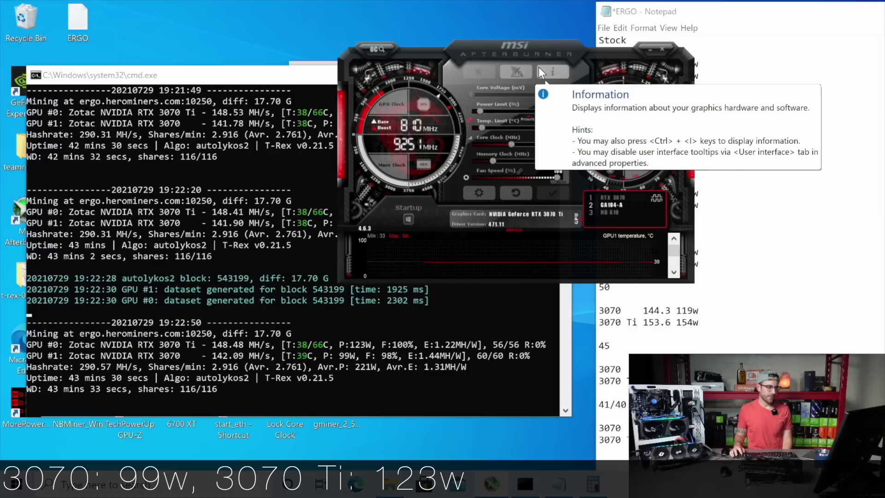
key("Return")
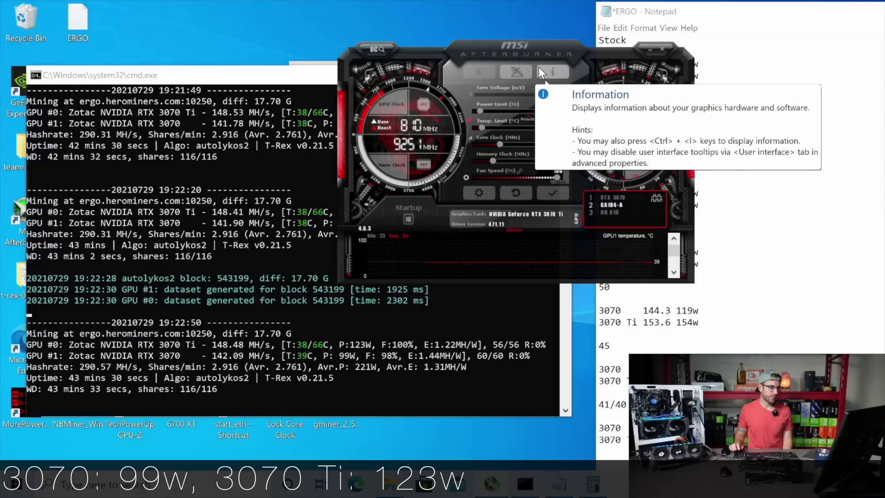
left_click_drag(499, 139, 455, 148)
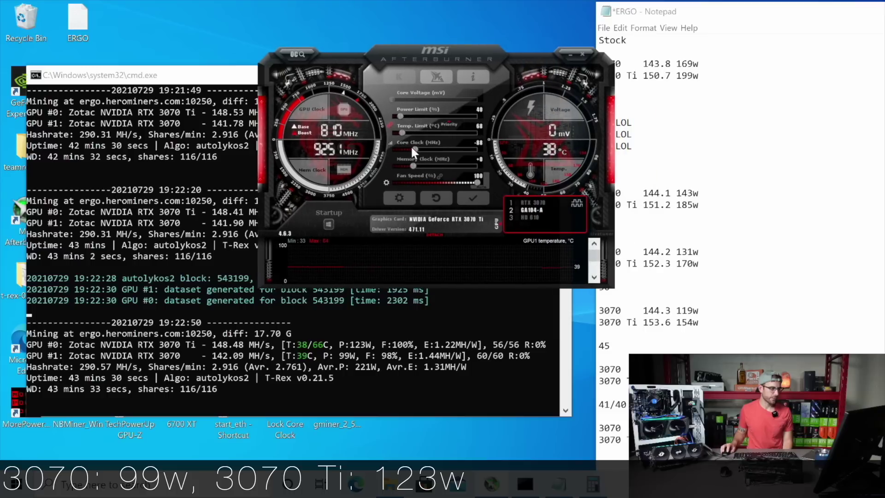
left_click_drag(413, 151, 393, 149)
left_click(475, 198)
Select the RTX 3070, apply a core clock offset of -502 MHz, and move the Afterburner window back toward the notes.
left_click(532, 202)
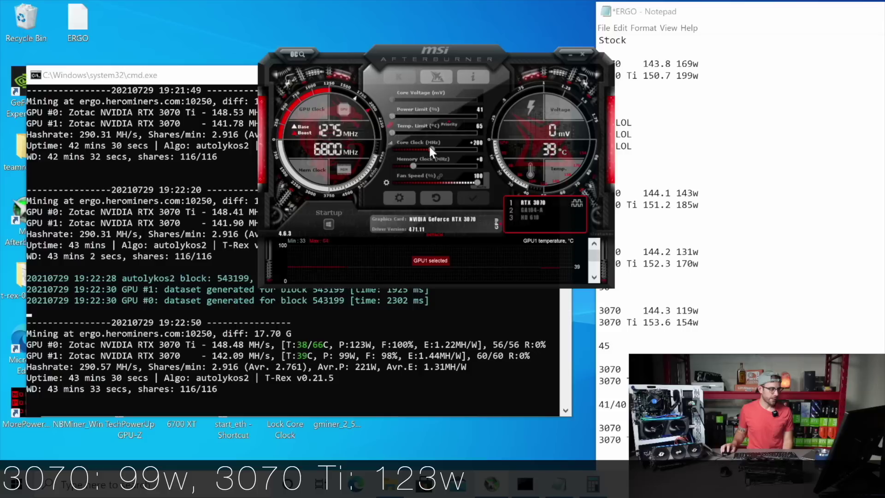
left_click_drag(432, 150, 381, 148)
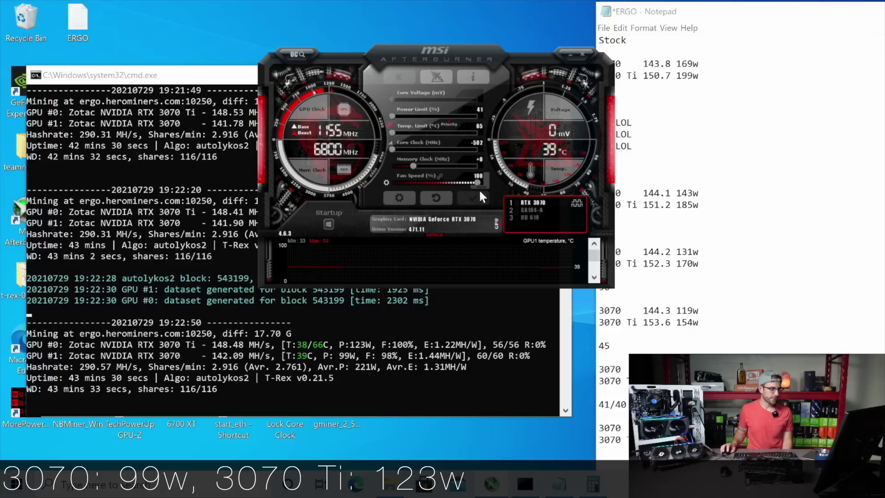
left_click_drag(482, 51, 568, 43)
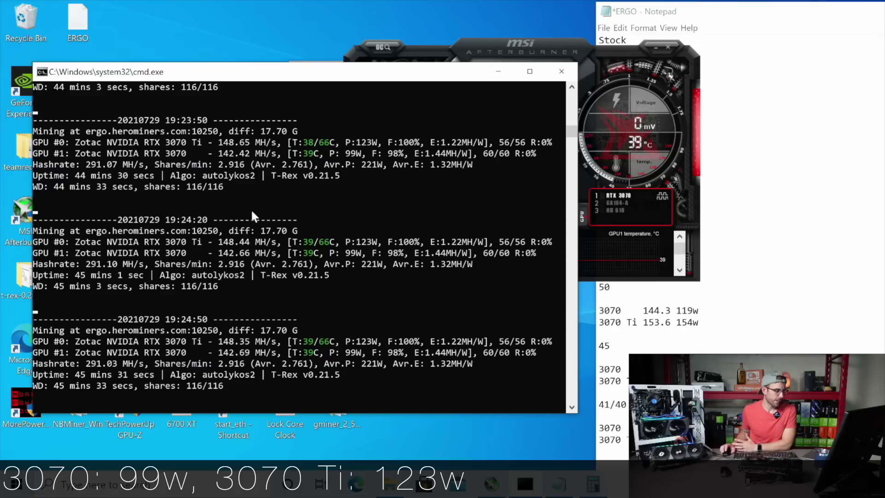
Bring MSI Afterburner forward and apply a memory clock offset of +500 MHz to the RTX 3070.
left_click(561, 48)
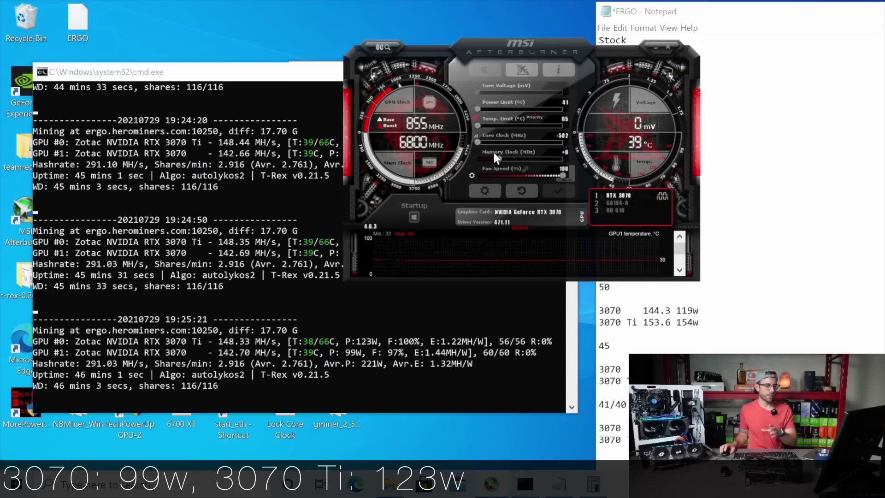
left_click(565, 152)
type("500")
key("Return")
left_click(561, 192)
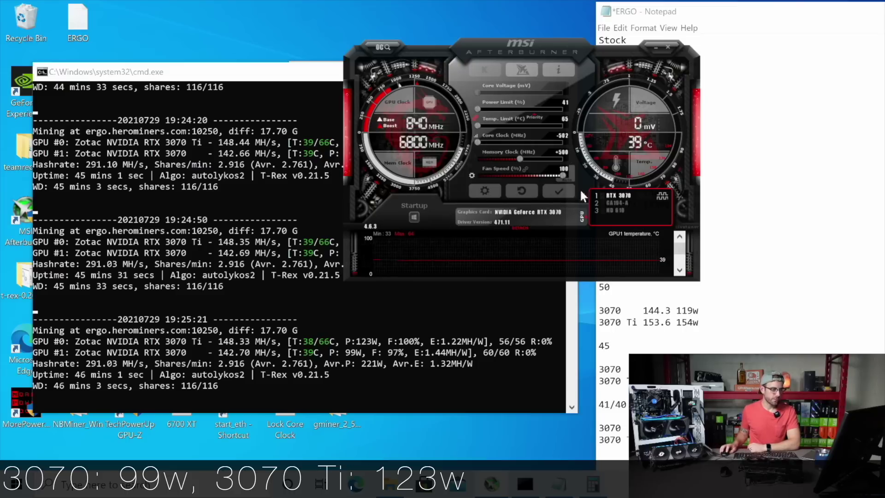
Select the RTX 3070 Ti (GA104-A) and apply a memory clock offset of +500 MHz.
left_click(615, 202)
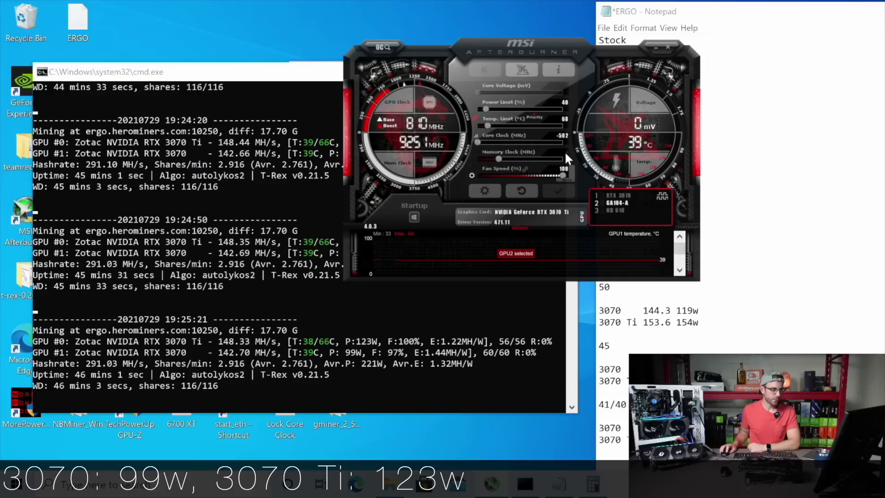
type("500")
key("Return")
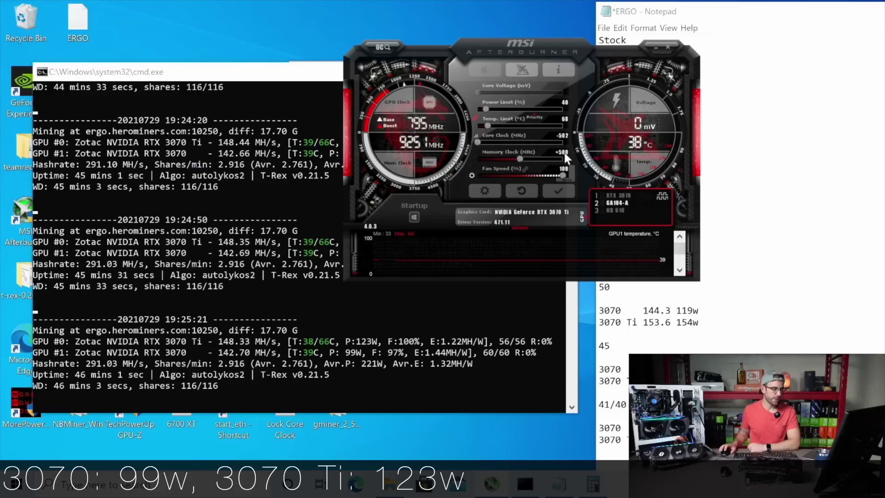
left_click(565, 194)
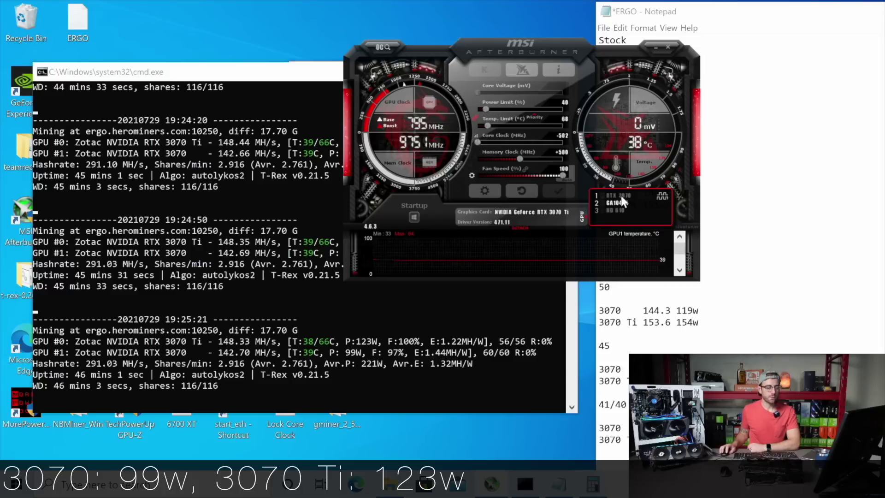
Check the miner console for both cards' hashrate, wattage and efficiency, comparing them with the clock settings in Afterburner.
left_click(621, 196)
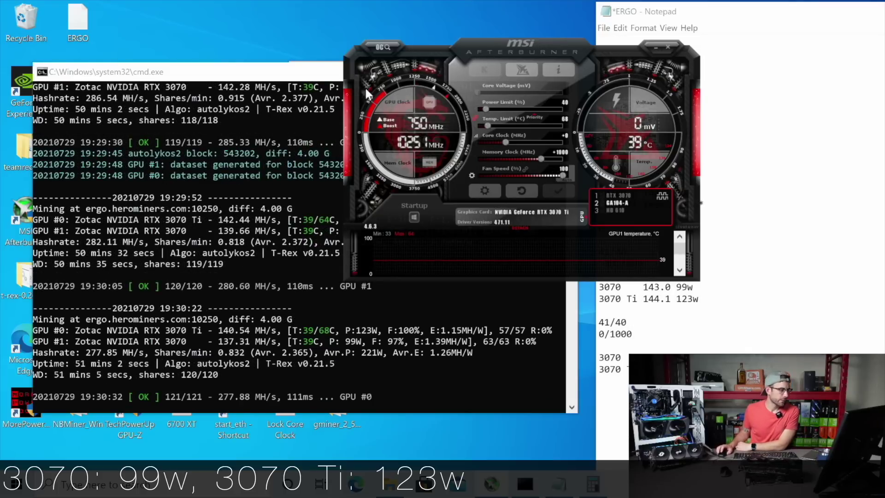
left_click_drag(323, 75, 325, 74)
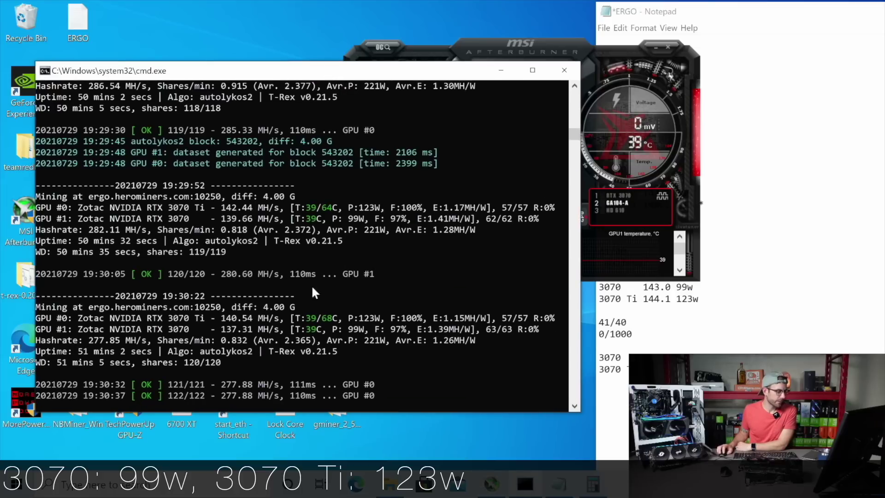
left_click(572, 48)
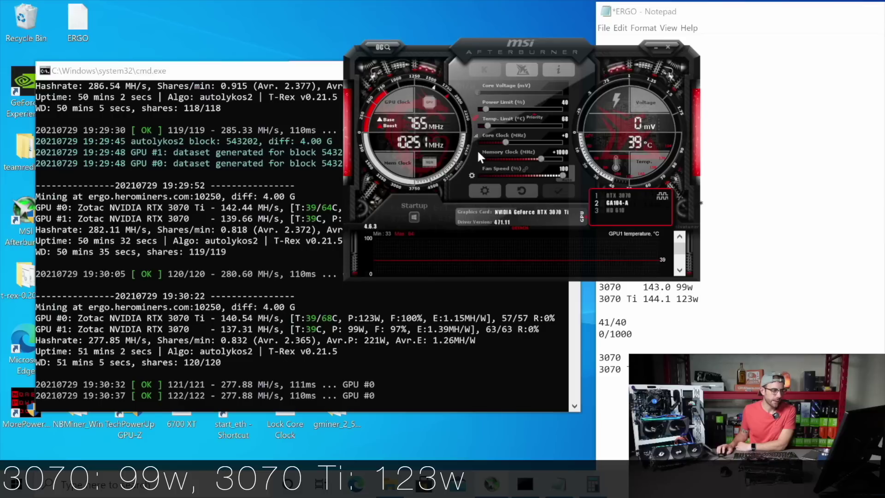
left_click(302, 74)
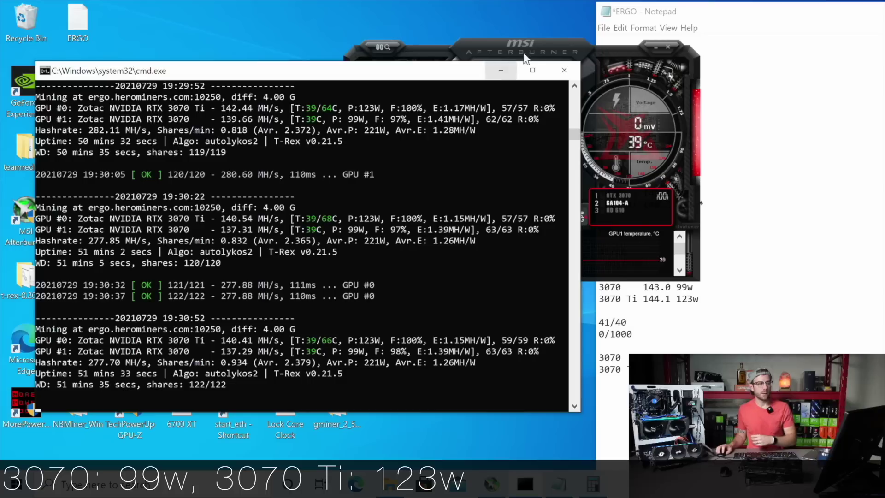
left_click(559, 42)
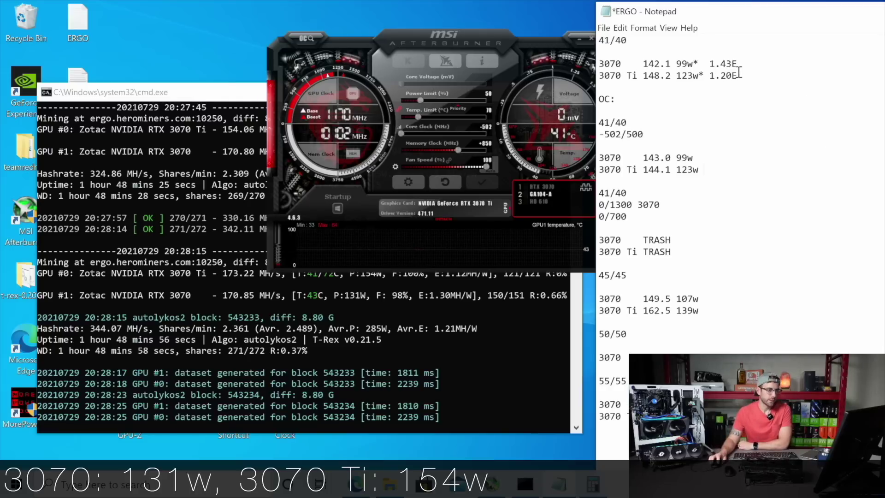
Highlight both cards' 41/40 power-limit results without overclock in the ERGO notes, and the RTX 3070's efficiency figure.
left_click_drag(739, 72, 601, 64)
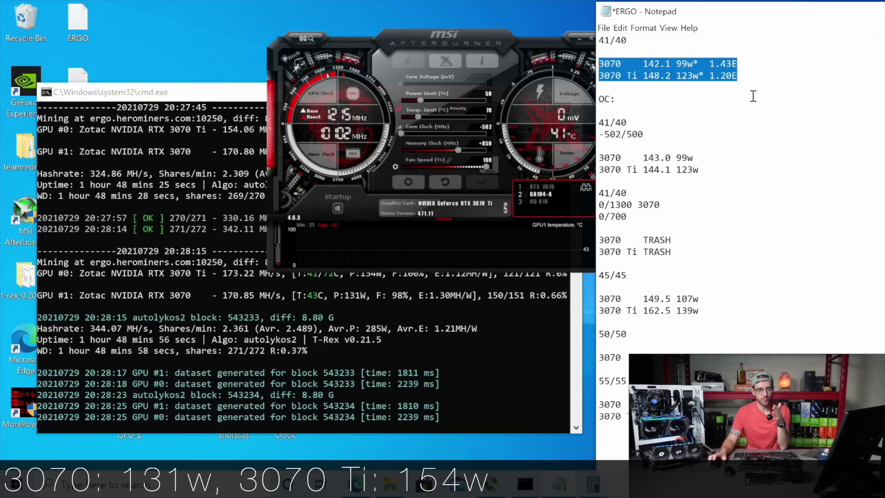
left_click(721, 66)
left_click_drag(710, 65, 739, 65)
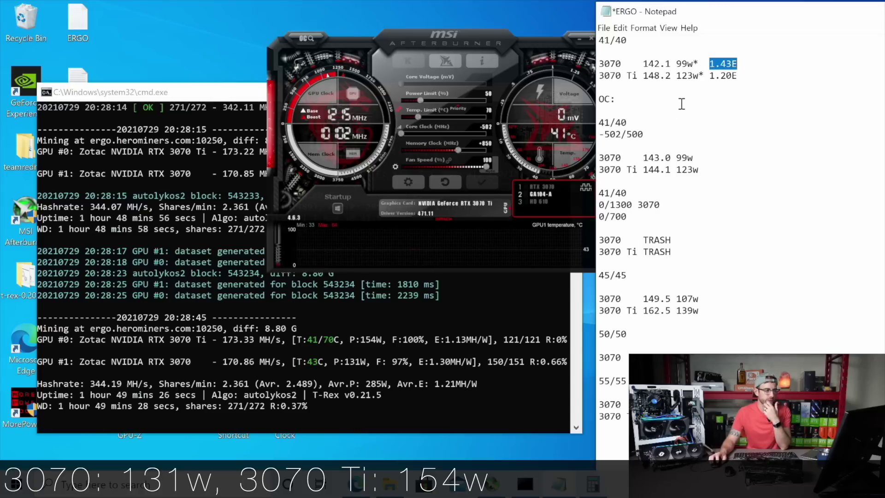
left_click(714, 74)
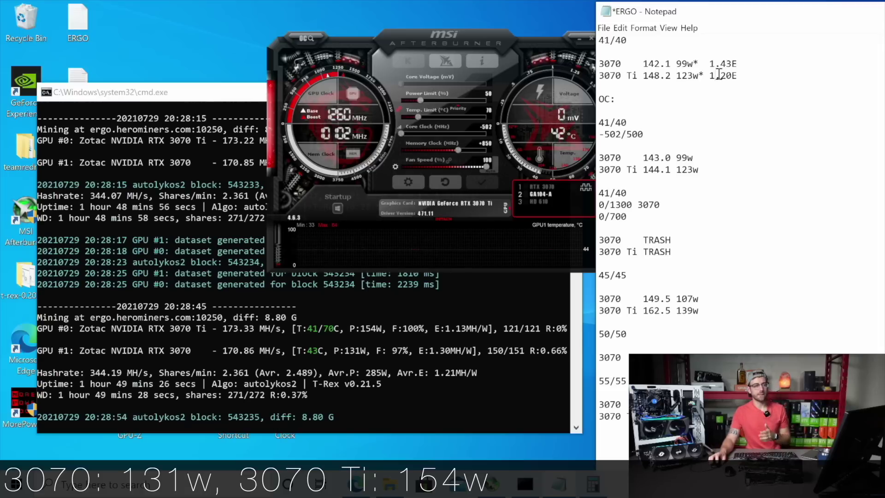
left_click_drag(711, 64, 731, 65)
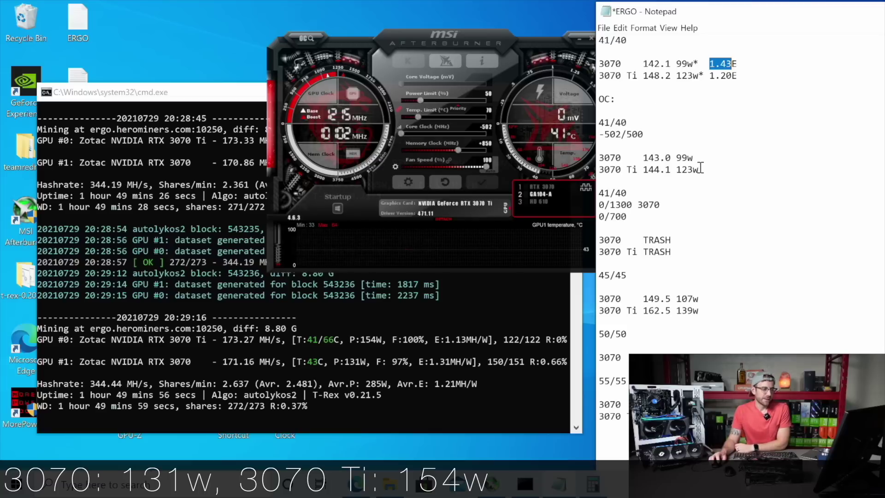
Highlight both cards' -502/500 overclock results in the notes, and select the RTX 3070 in Afterburner to view its settings.
left_click_drag(700, 169, 602, 160)
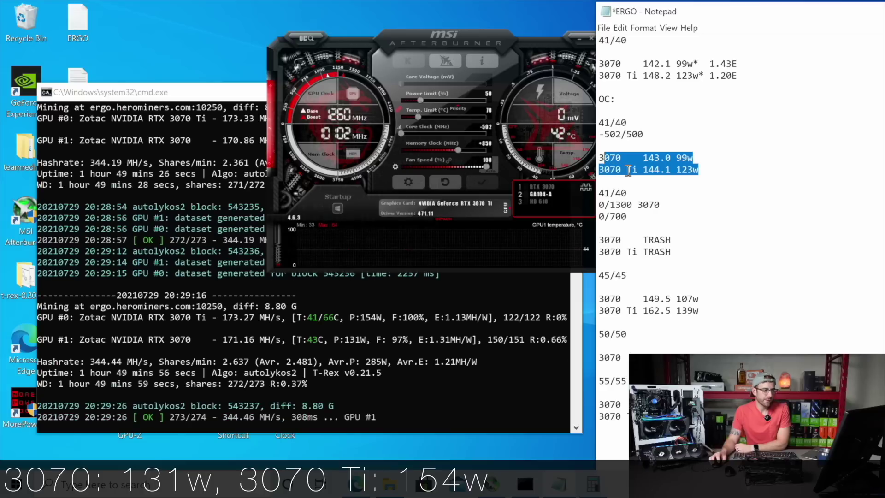
left_click(648, 170)
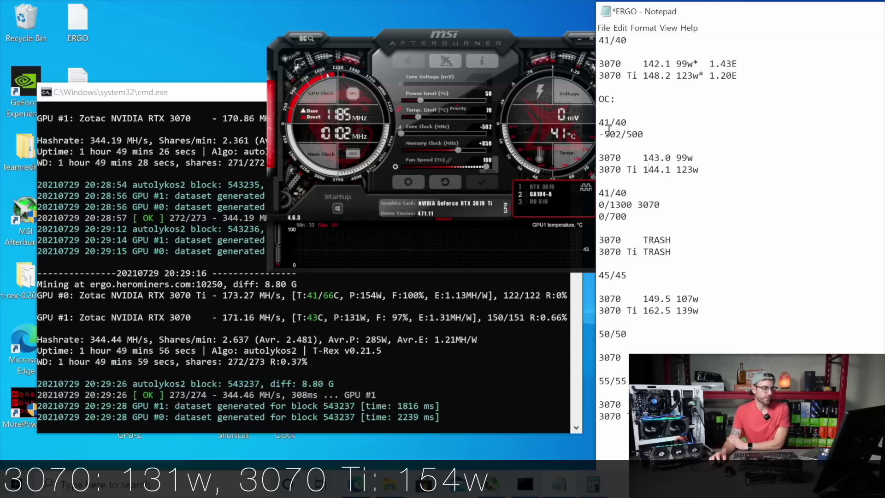
left_click(549, 179)
left_click(543, 187)
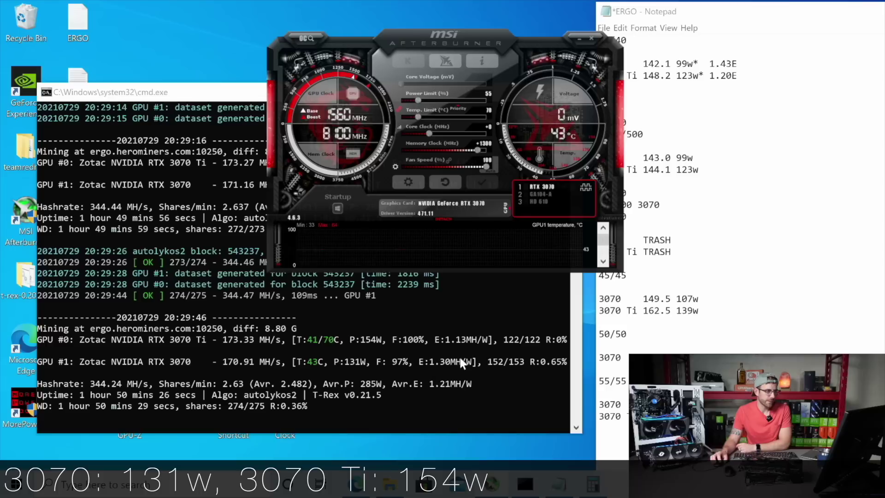
Return to the notes and compare each card's 41/40 result without overclock with the 55/55 entries.
key("alt+Tab")
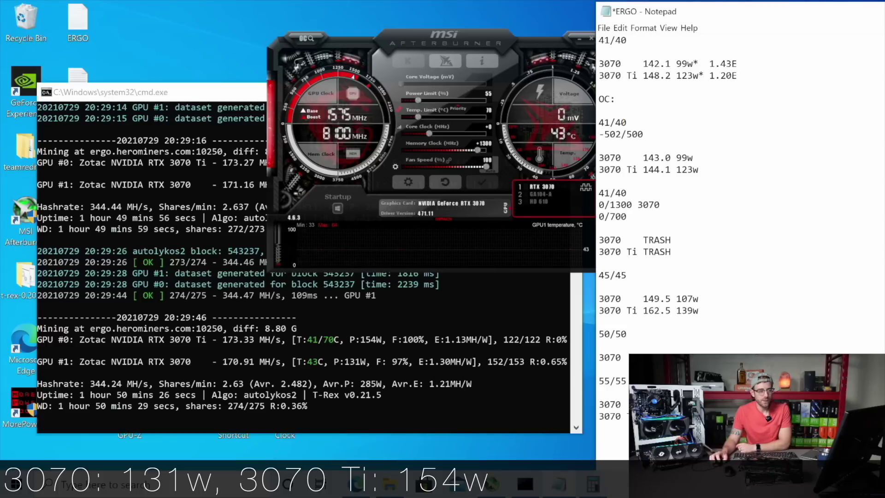
left_click_drag(737, 63, 643, 67)
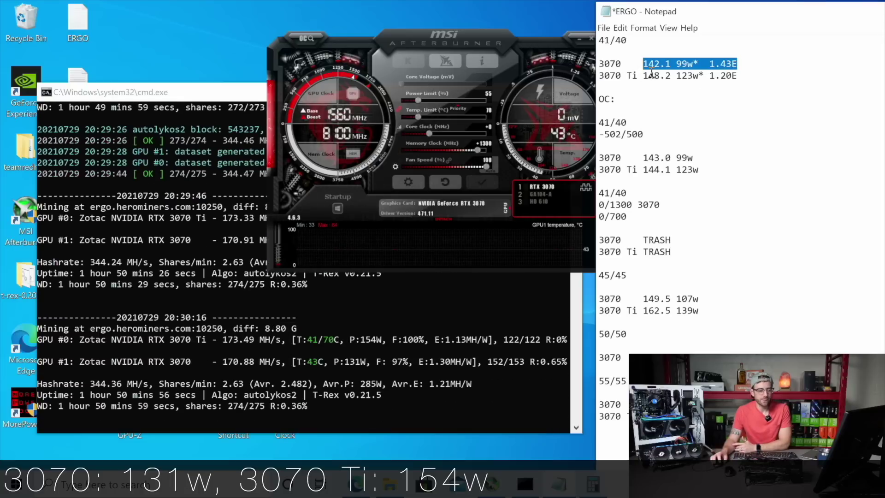
left_click_drag(628, 404, 610, 405)
left_click(609, 407)
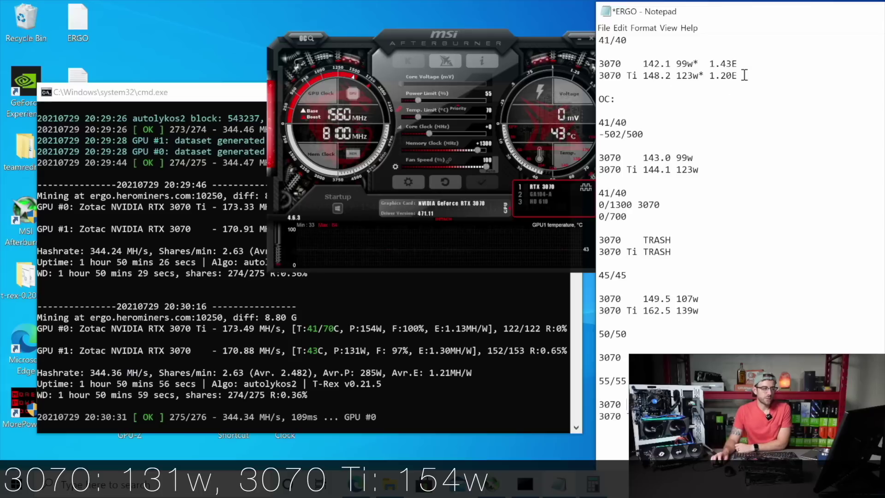
left_click_drag(737, 75, 601, 76)
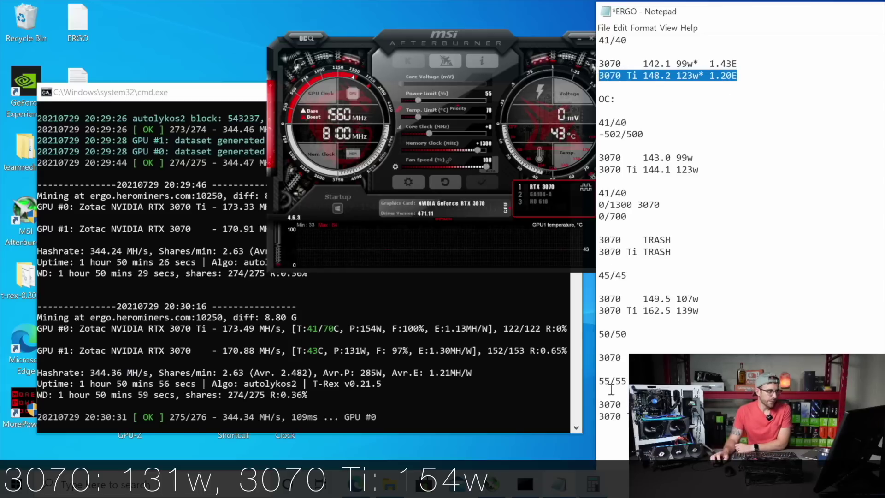
View the RTX 3070 Ti's settings in Afterburner, and highlight the cards' efficiency figures for the 41/40 limits in the notes.
left_click_drag(472, 34, 472, 44)
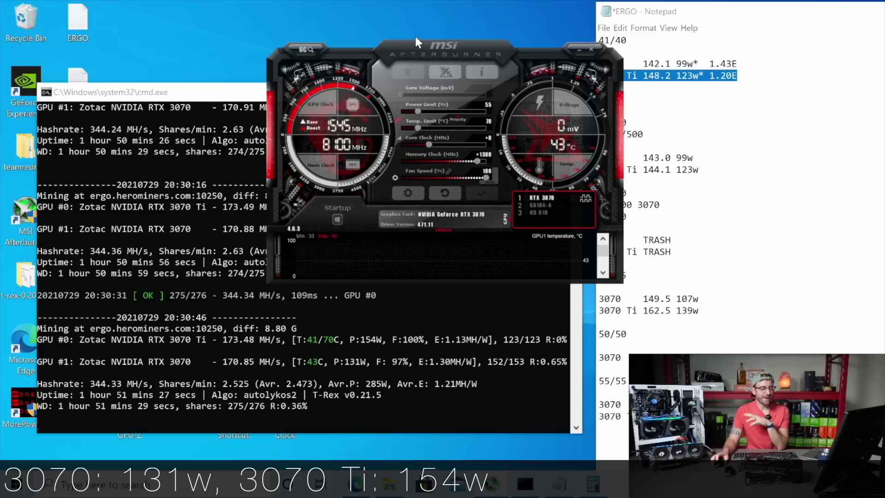
left_click(544, 205)
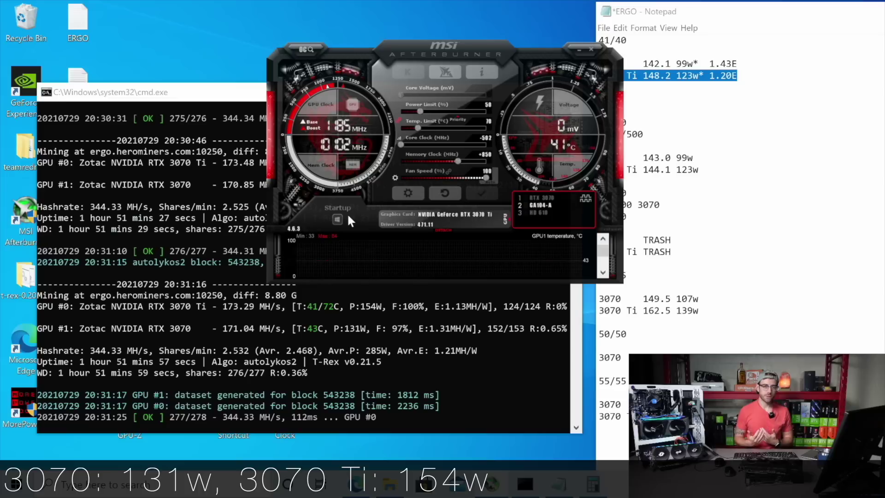
left_click(711, 134)
double_click(692, 79)
left_click(692, 80)
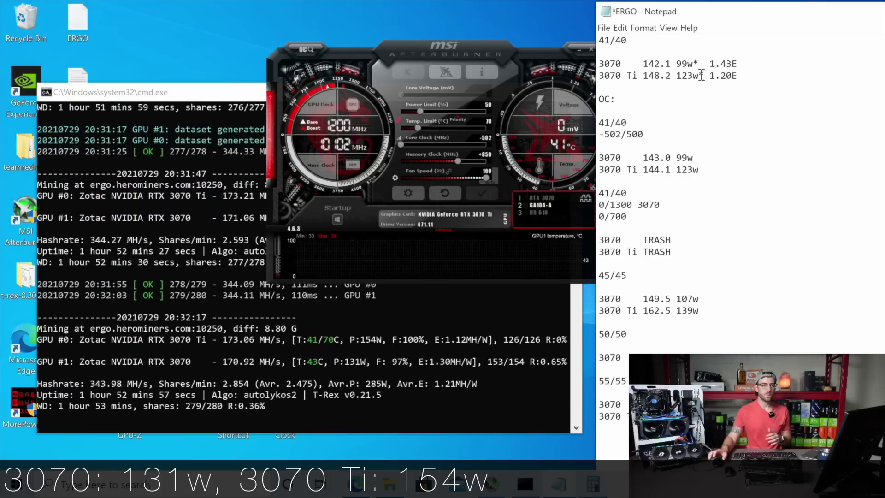
left_click_drag(738, 76, 709, 64)
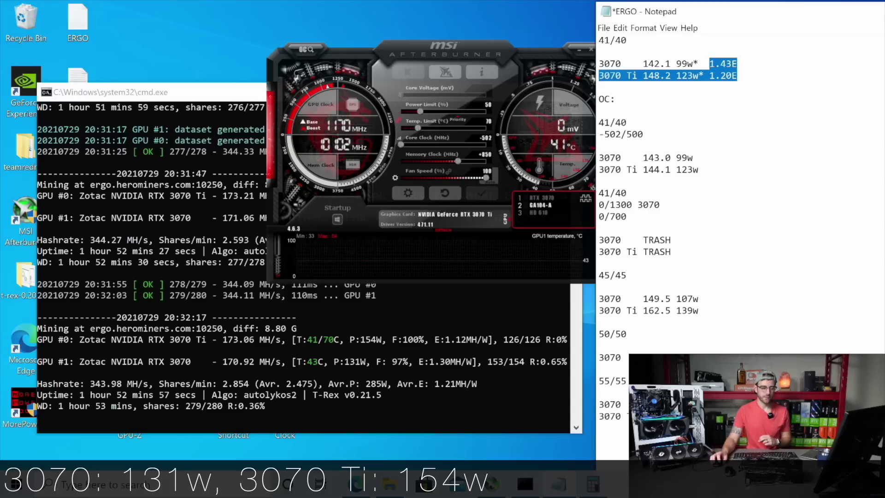
key("Right")
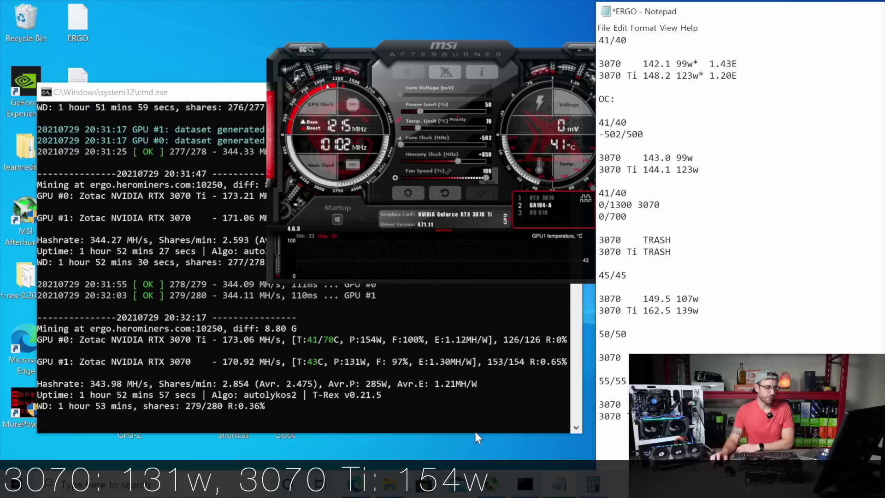
Switch to Microsoft Edge and view the WhatToMine Ergo profit calculator and the EVGA RTX 3070 product listing.
left_click(356, 484)
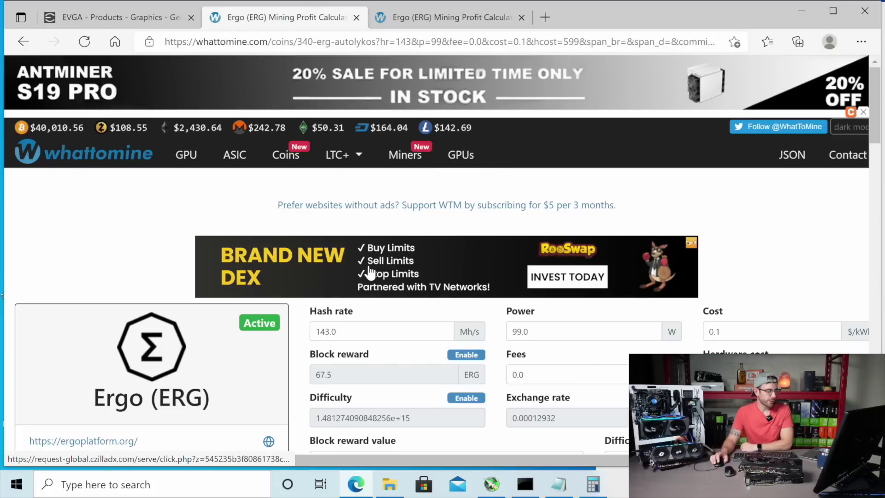
scroll(370, 272, "down", 1)
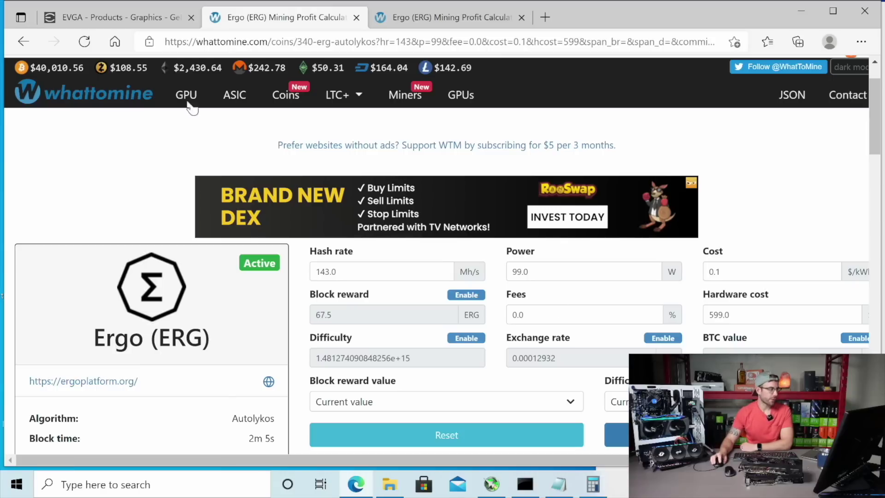
left_click(99, 17)
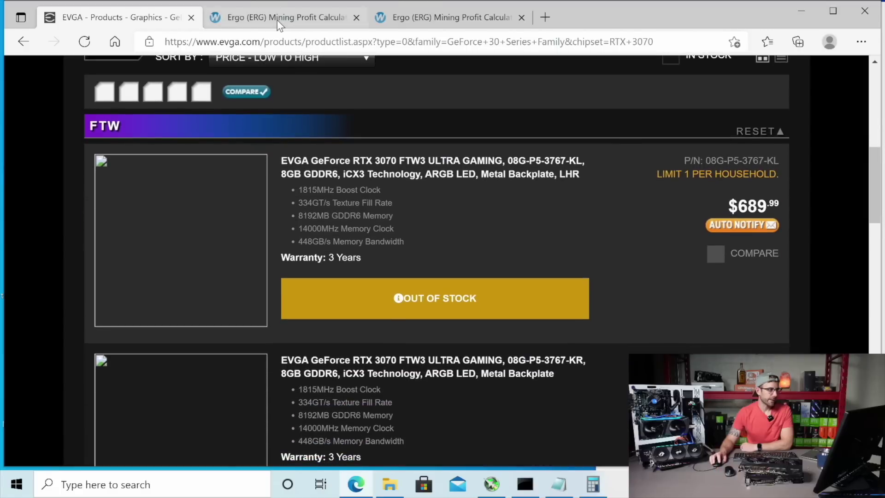
Recalculate Ergo mining profit for the 143 Mh/s, 99 W setup and view its estimated rewards and break-even time.
left_click(280, 22)
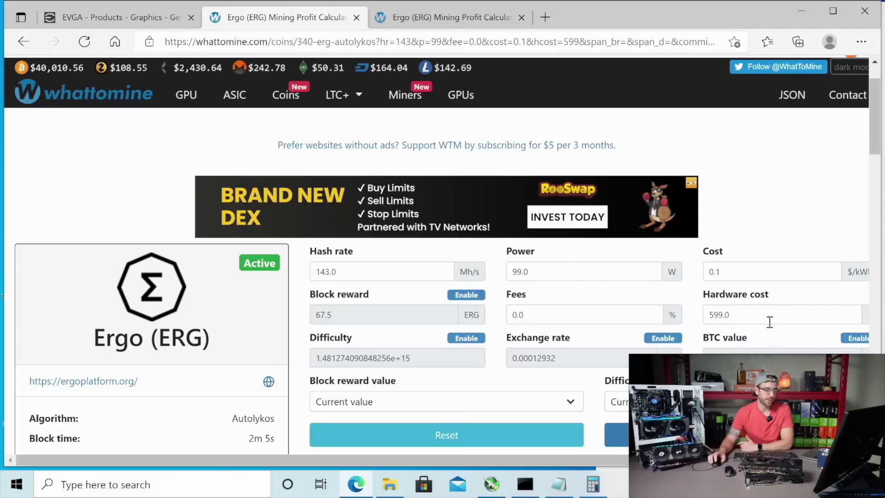
scroll(766, 245, "down", 3)
left_click(739, 316)
scroll(666, 310, "down", 4)
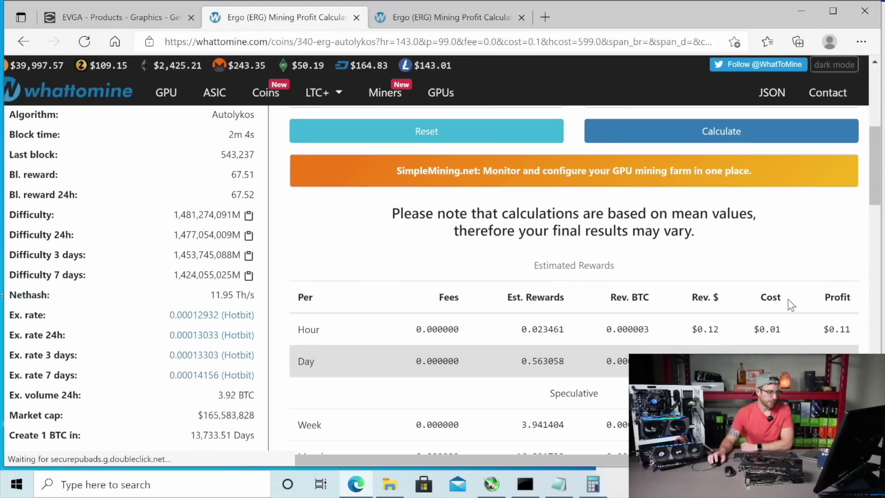
scroll(784, 323, "down", 1)
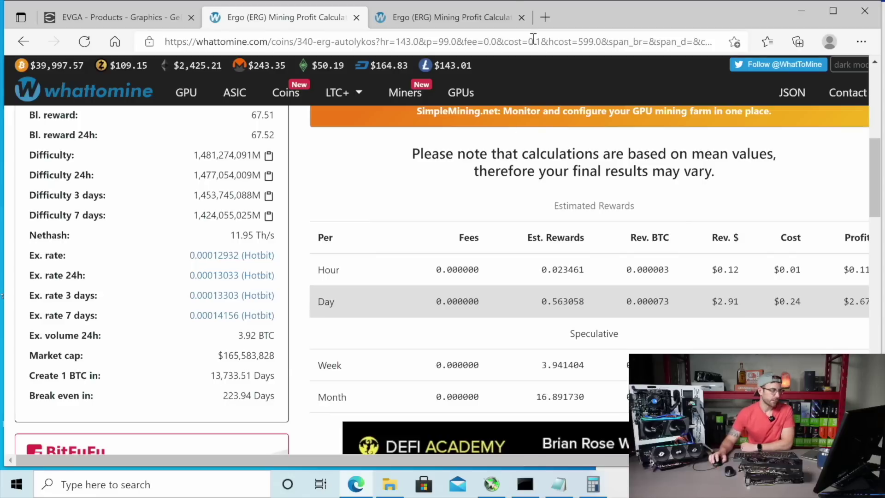
Recalculate Ergo mining profit for the 148.2 Mh/s, 123 W setup and view its daily cost, profit and break-even time.
left_click(511, 6)
scroll(725, 243, "up", 2)
scroll(725, 243, "up", 5)
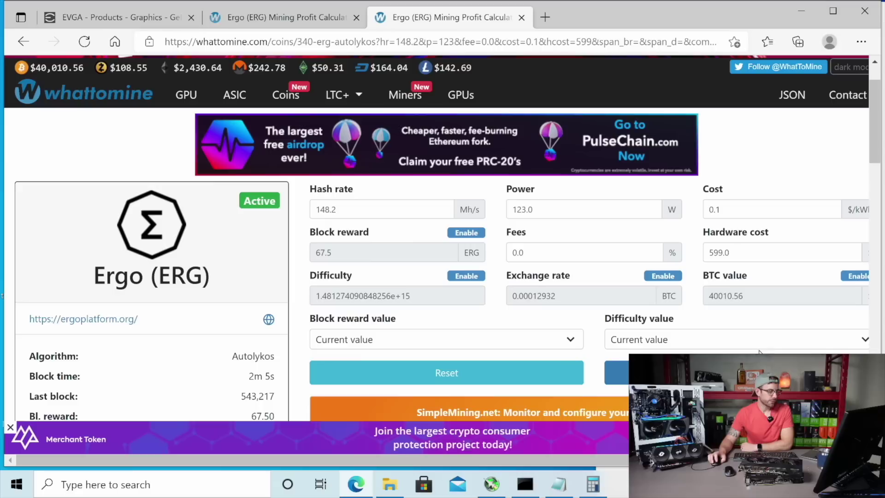
left_click(747, 372)
scroll(707, 243, "down", 5)
scroll(707, 243, "down", 1)
scroll(784, 277, "right", 1)
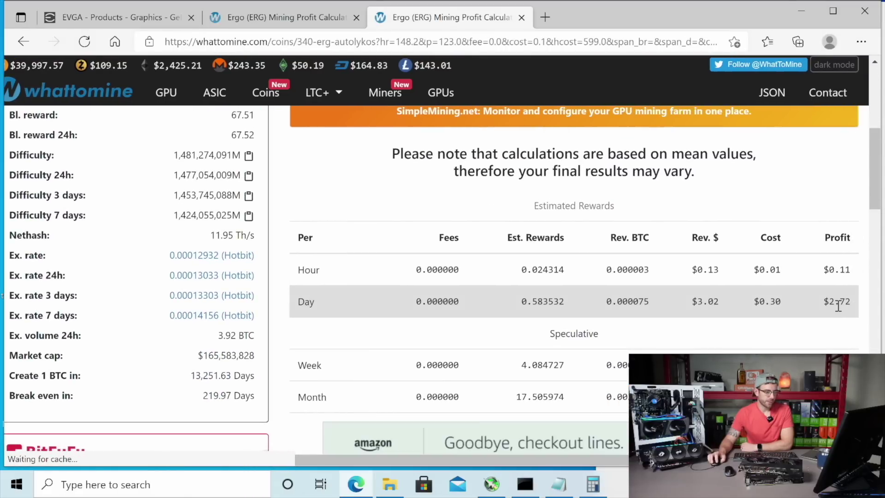
scroll(810, 345, "left", 1)
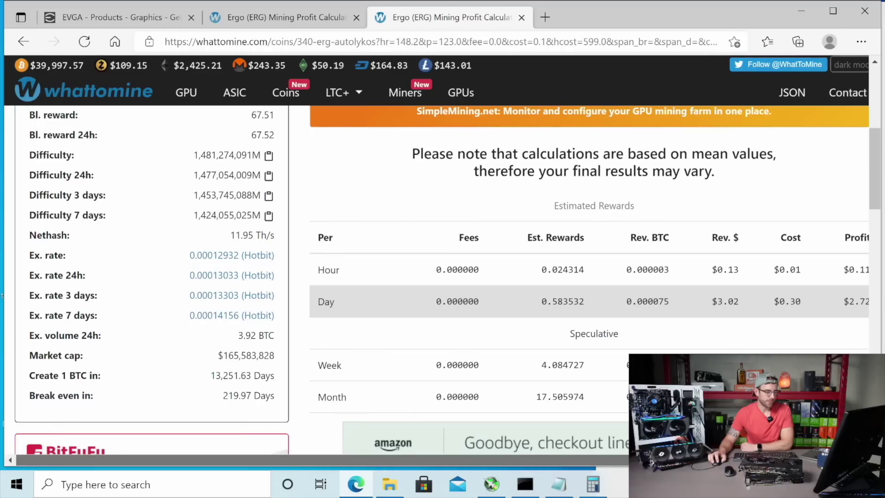
Compare the two Ergo profit calculations, and return to the input values of the 148.2 Mh/s one.
left_click(325, 16)
left_click(433, 21)
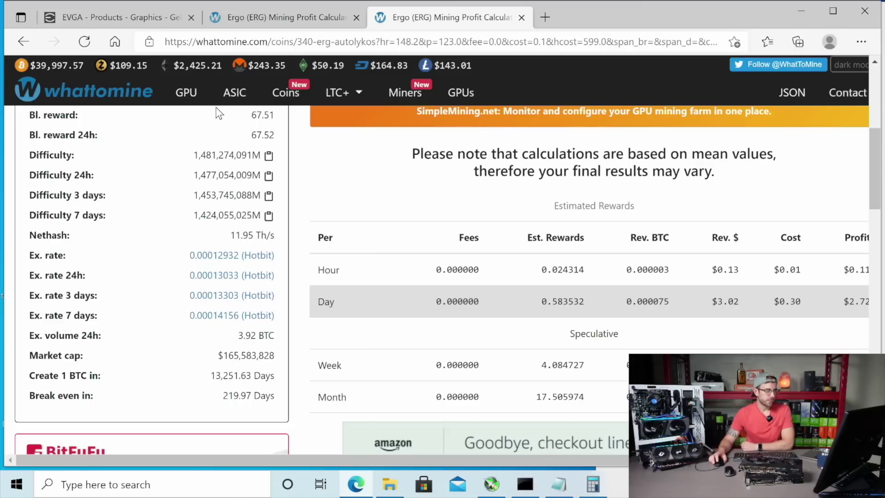
scroll(348, 300, "up", 5)
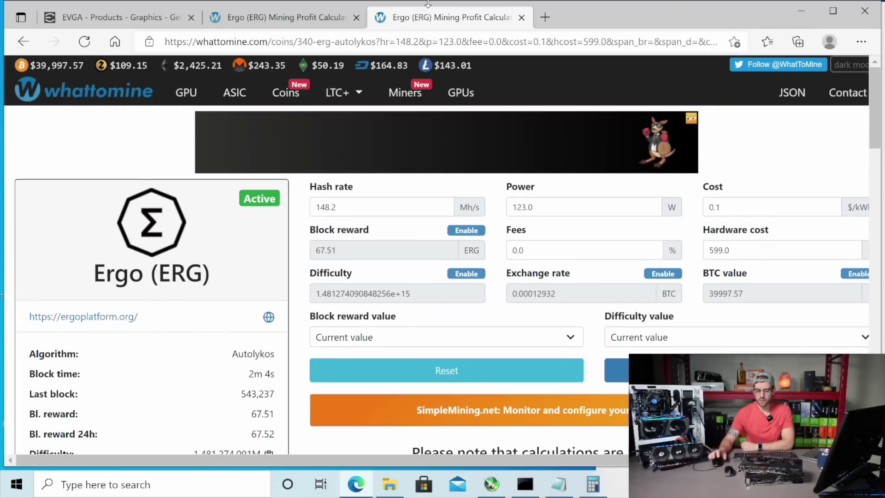